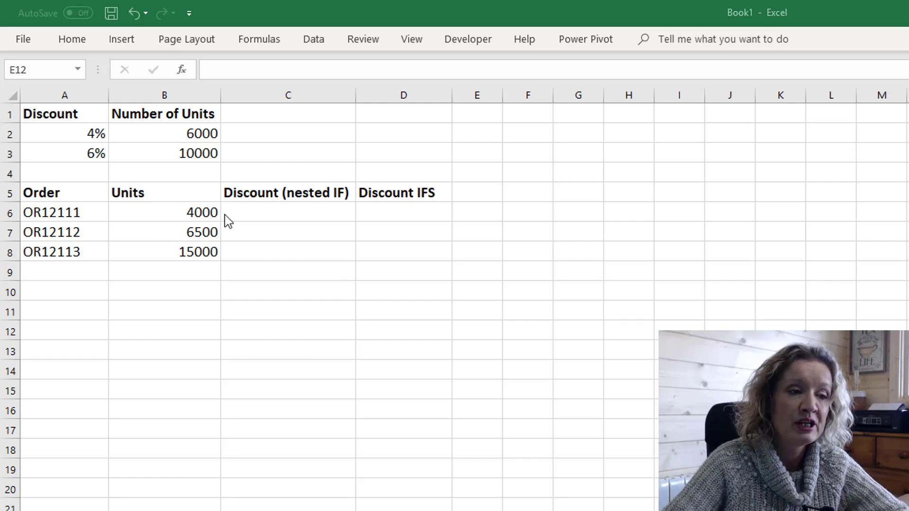
In C6, begin a nested IF returning $A$3 when B6 exceeds the $B$3 threshold
click(236, 216)
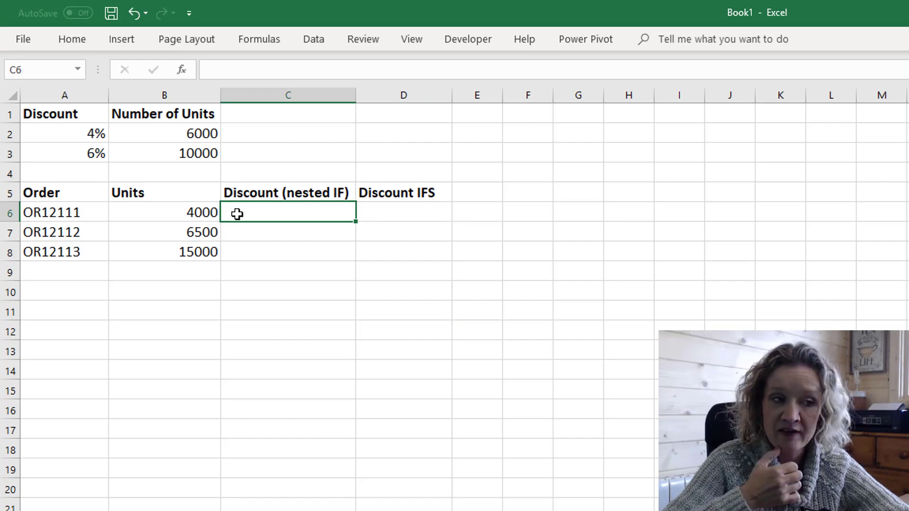
text(=)
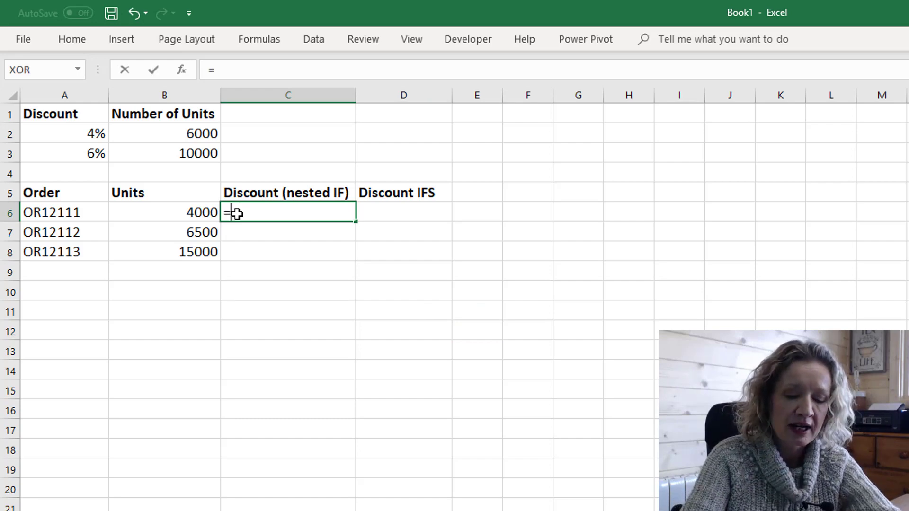
text(if()
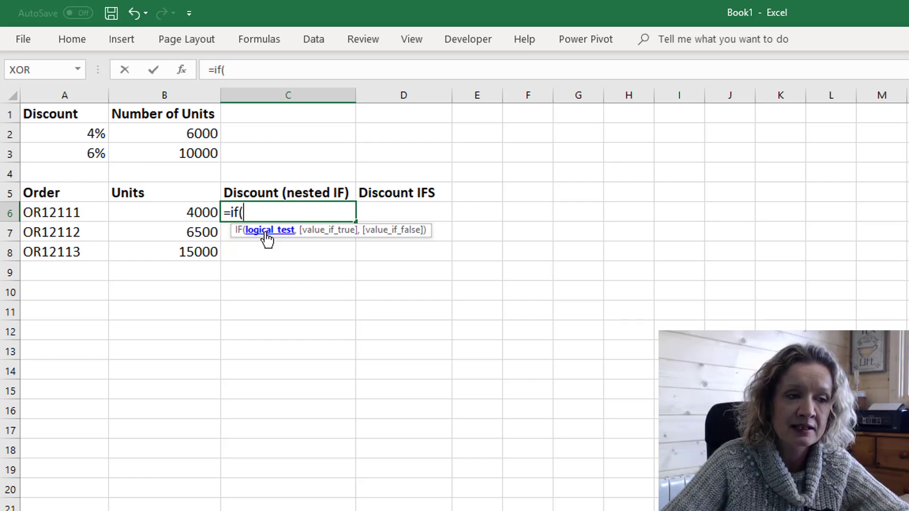
click(179, 212)
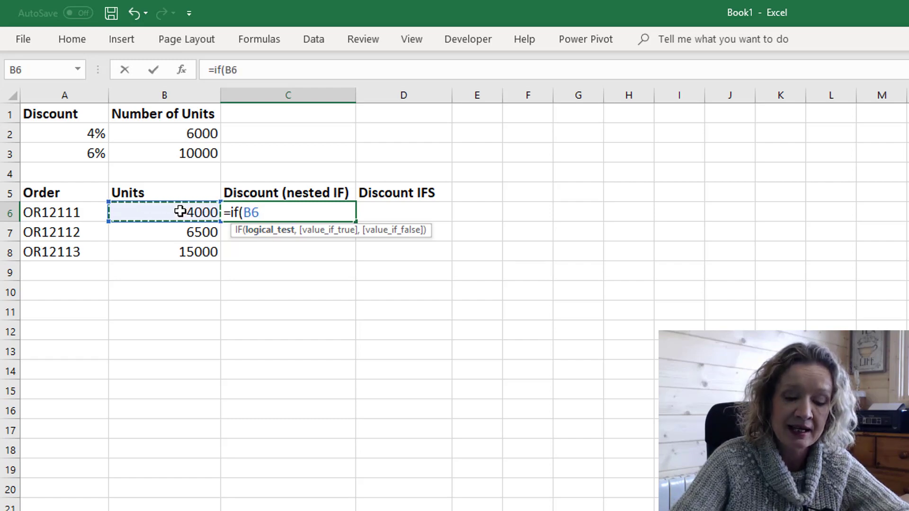
text(>)
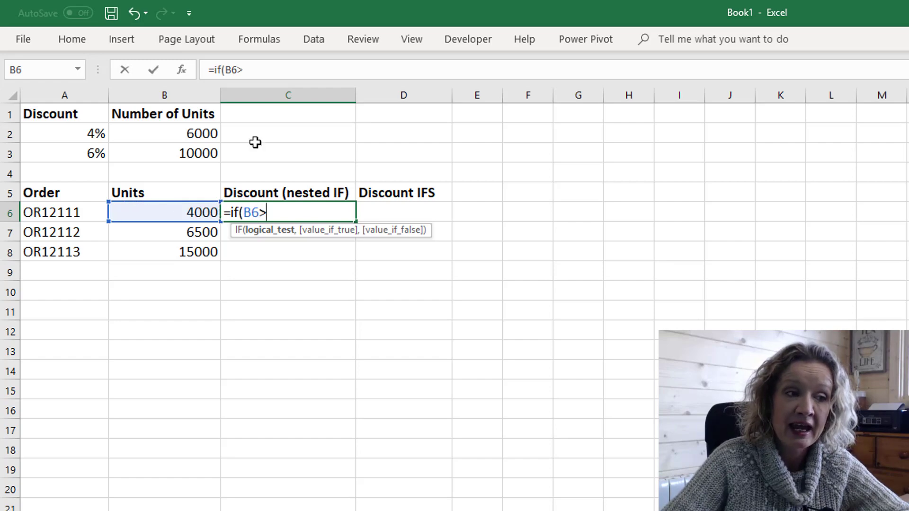
click(140, 152)
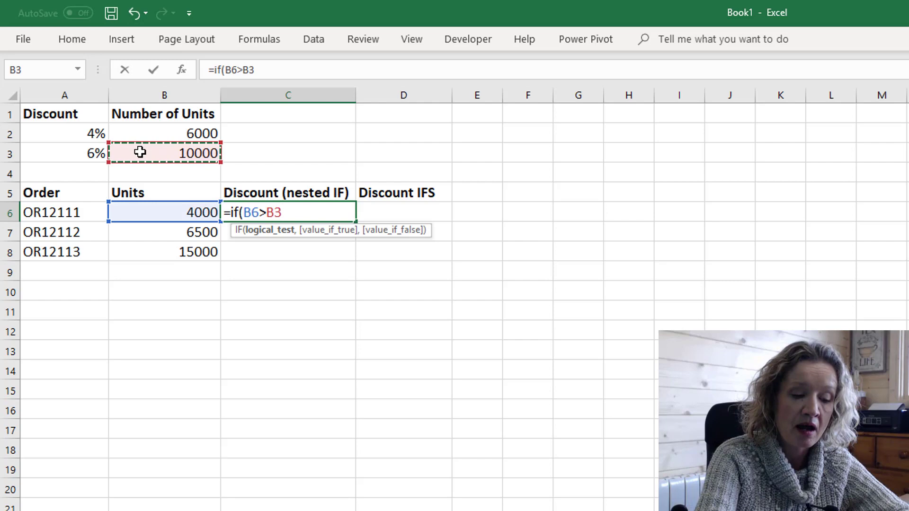
key(F4)
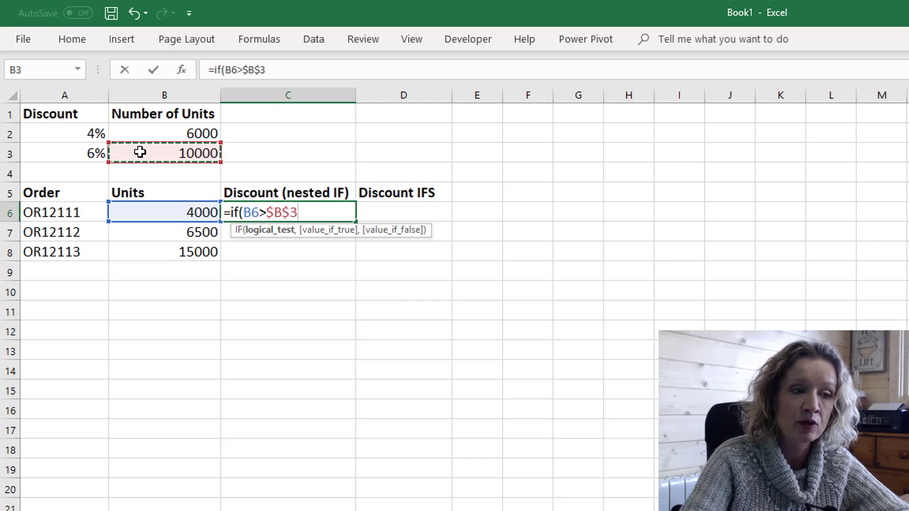
text(,)
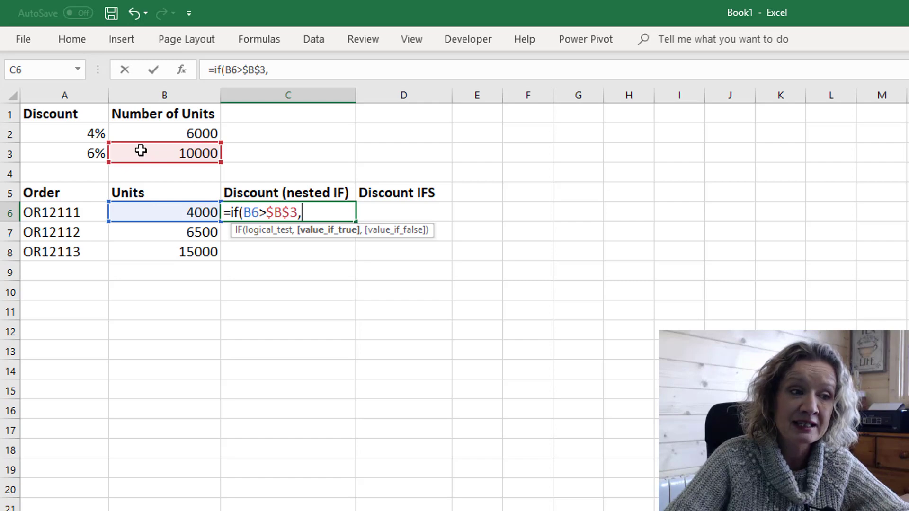
click(83, 153)
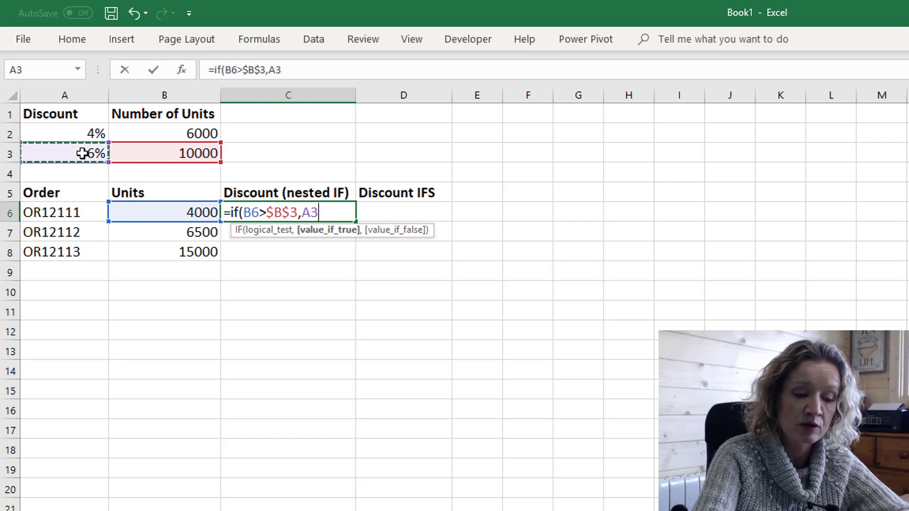
key(F4)
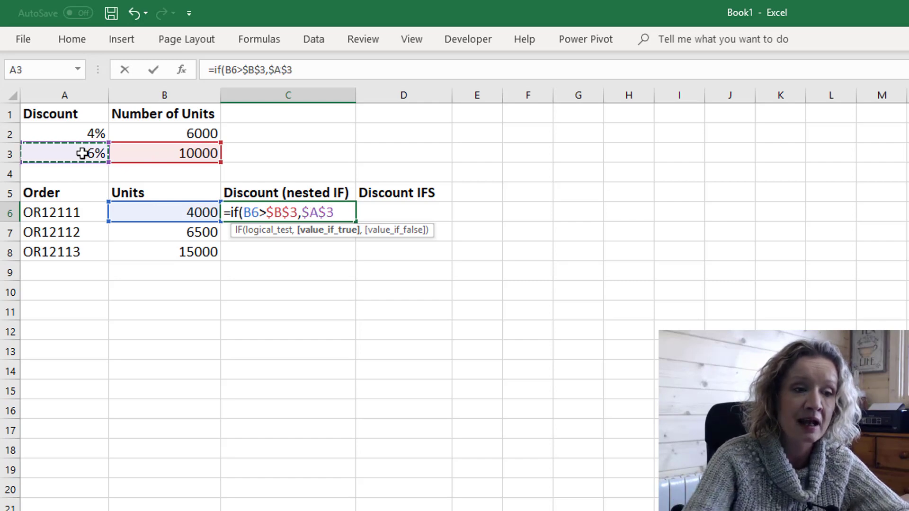
text(,)
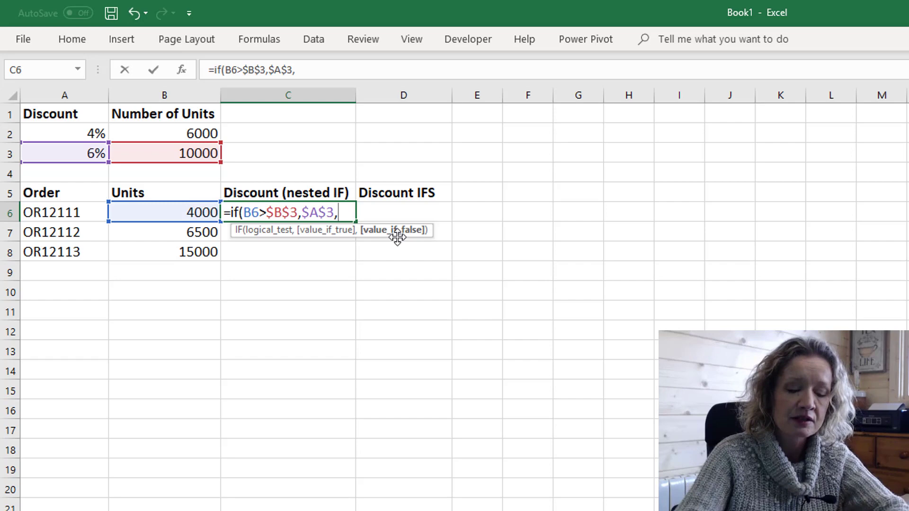
Add the inner IF: B6>$B$2 returns $A$2, otherwise 0%, and enter the formula
text(if()
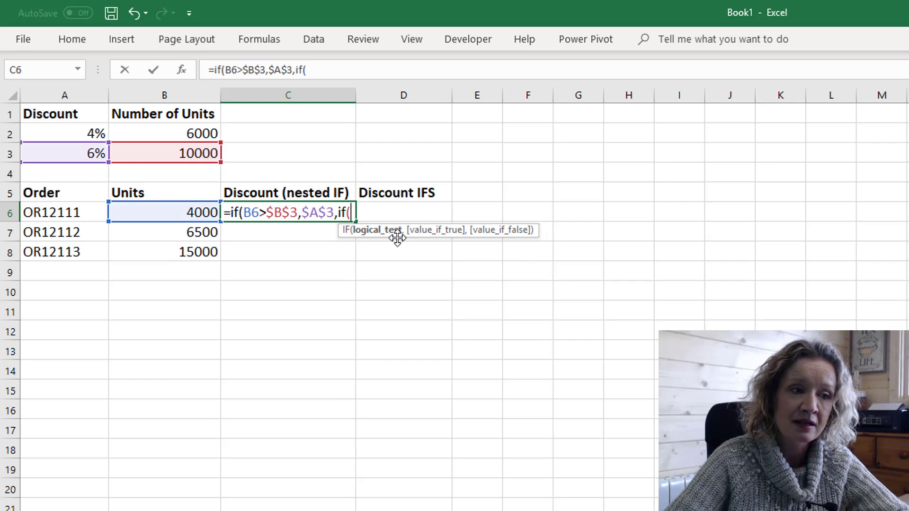
click(181, 211)
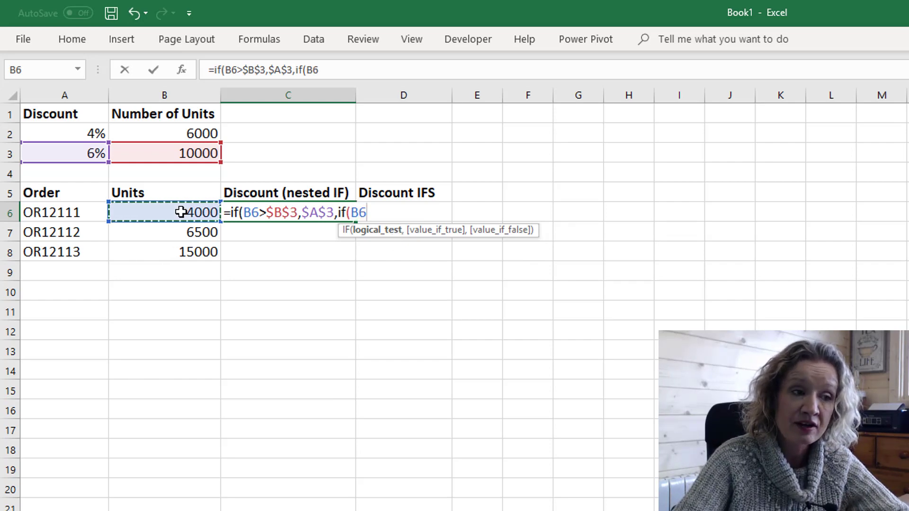
text(>)
click(177, 132)
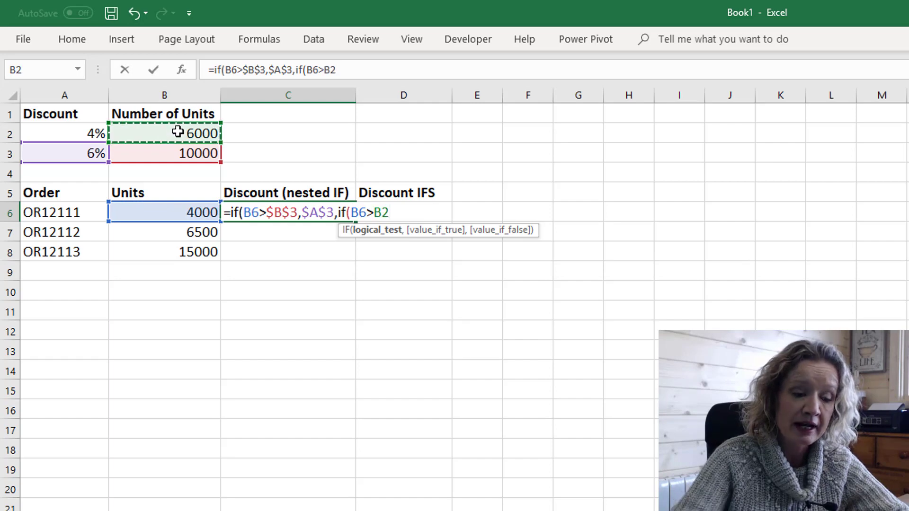
key(F4)
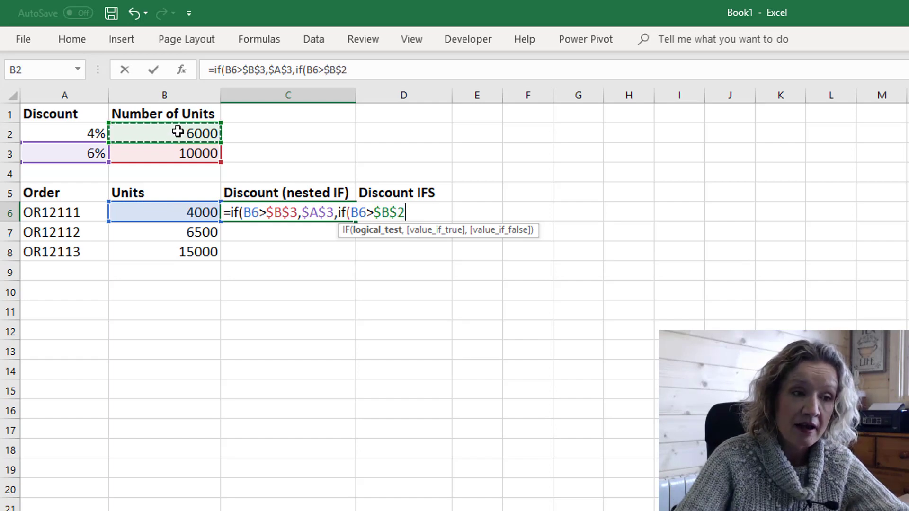
text(,)
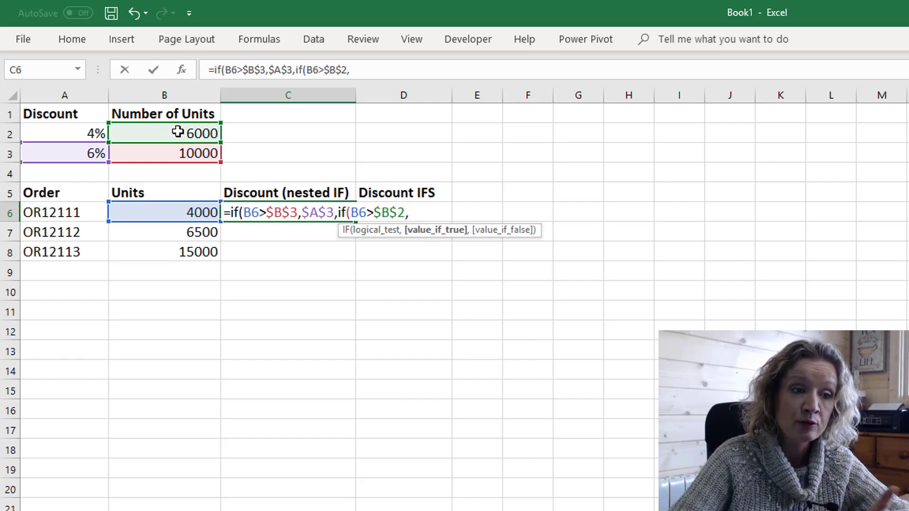
click(58, 133)
key(F4)
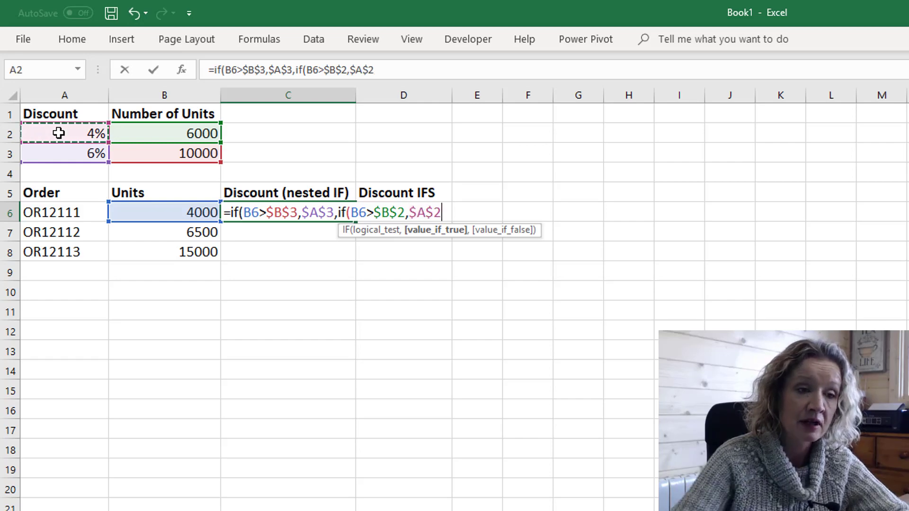
text(,)
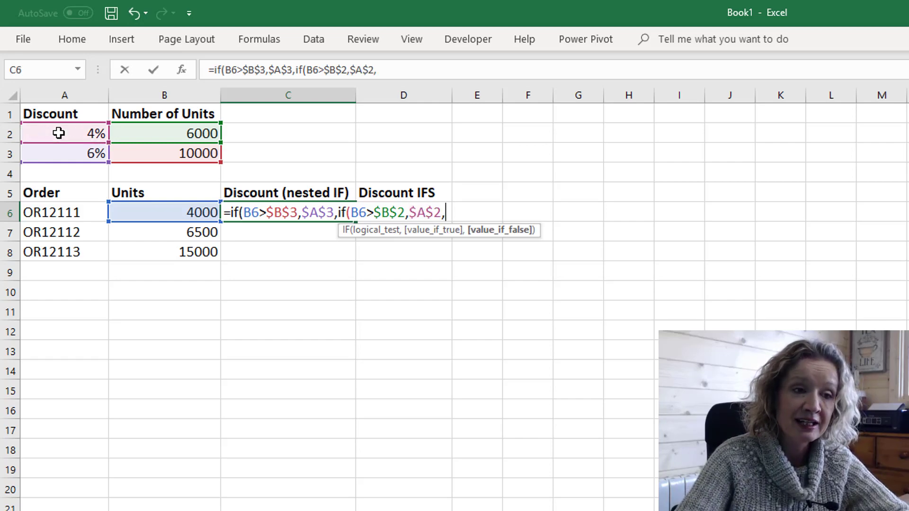
text(0%))
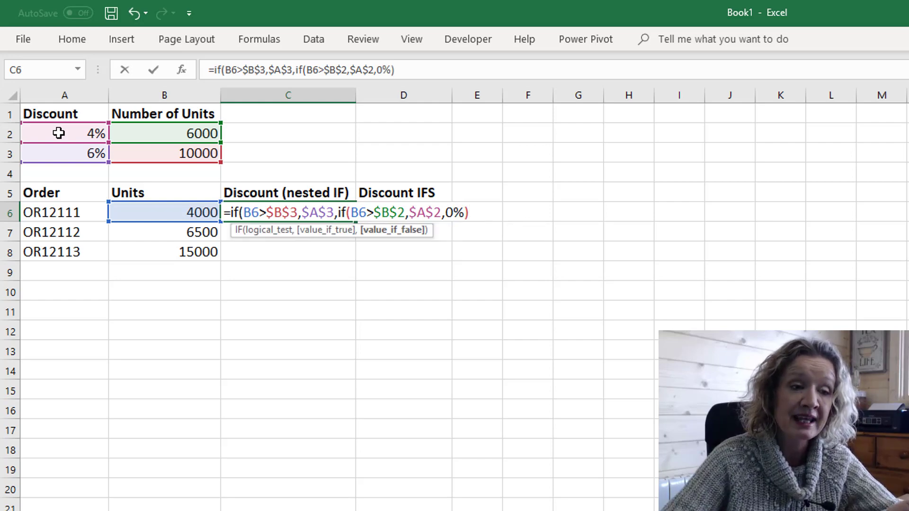
key(Return)
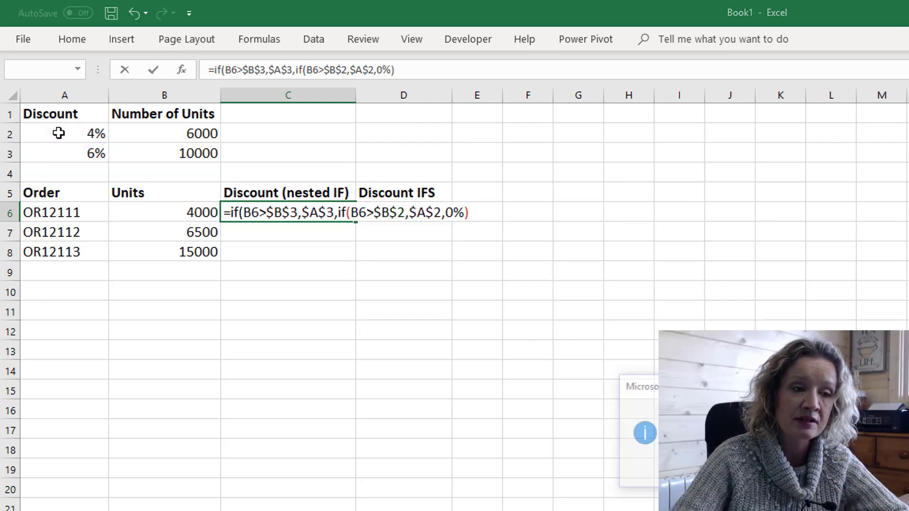
Accept Excel's formula correction and fill C6's formula down to C7 and C8
key(Return)
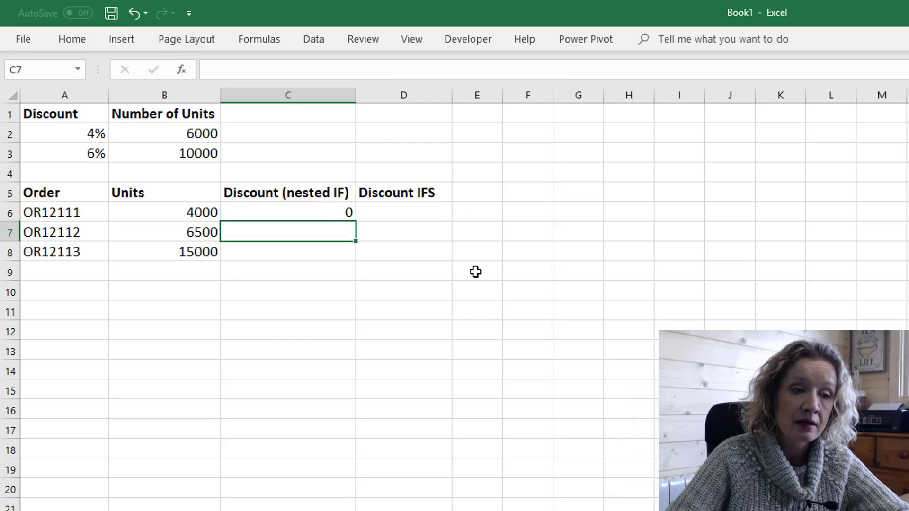
click(344, 208)
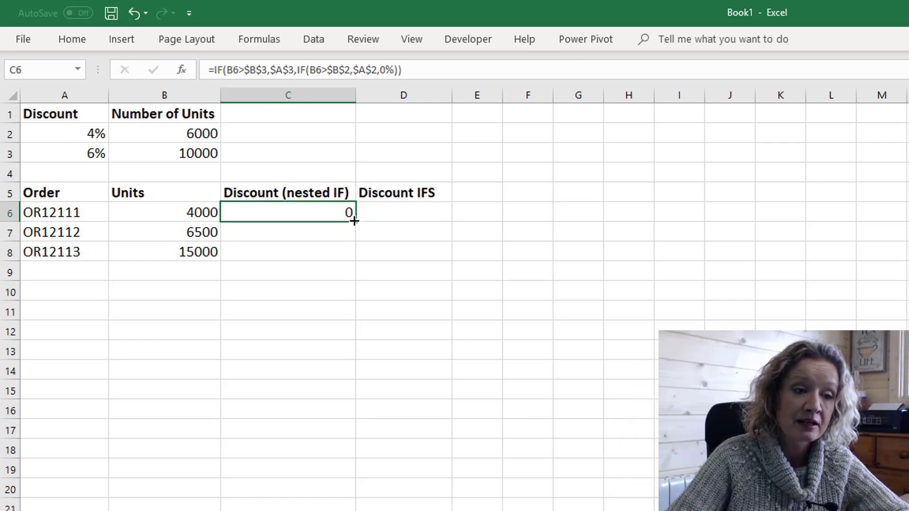
drag(356, 221, 351, 258)
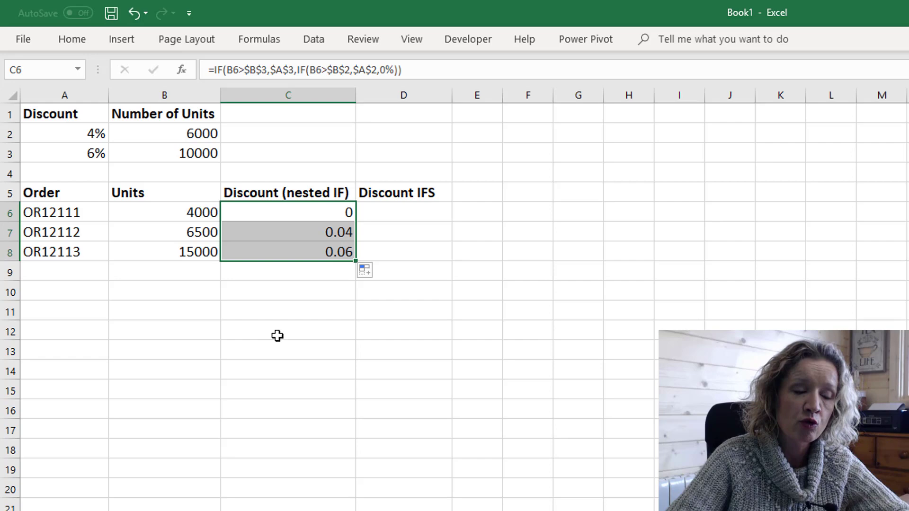
Inspect C8's nested IF formula and its referenced cells without changing it
click(292, 254)
key(F2)
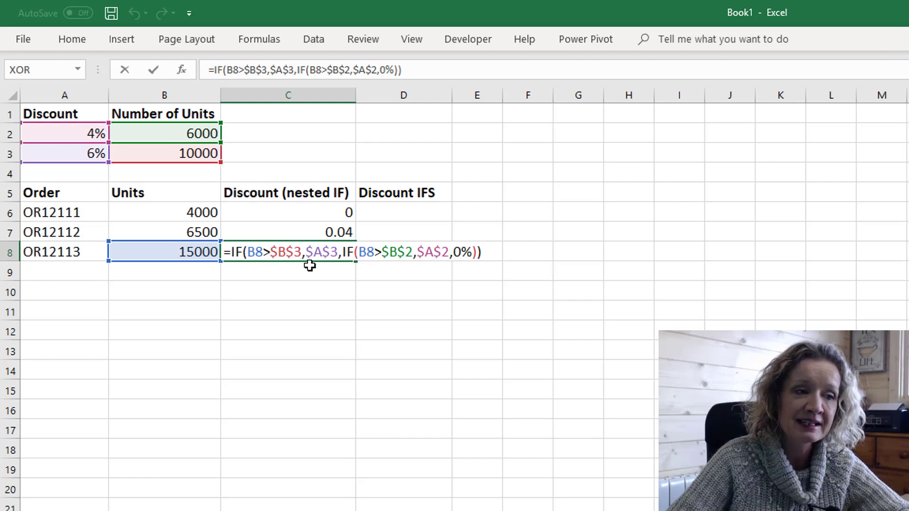
key(Return)
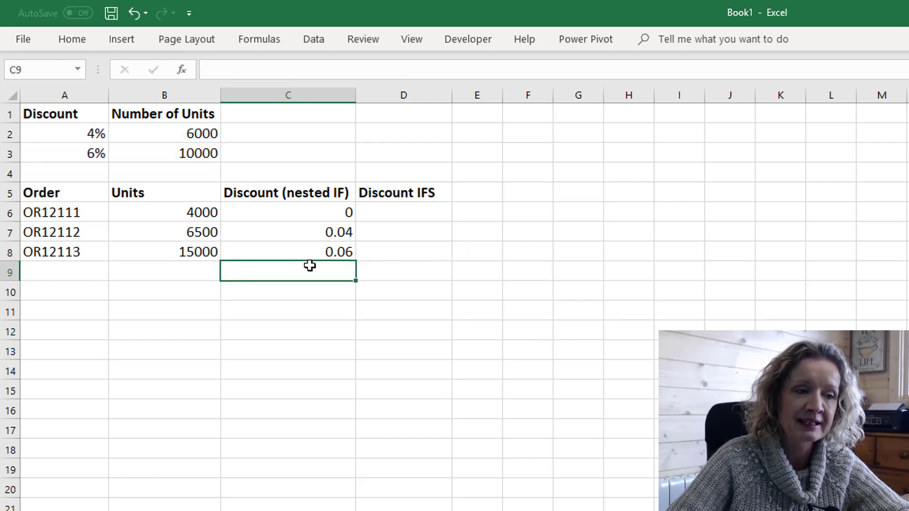
click(288, 248)
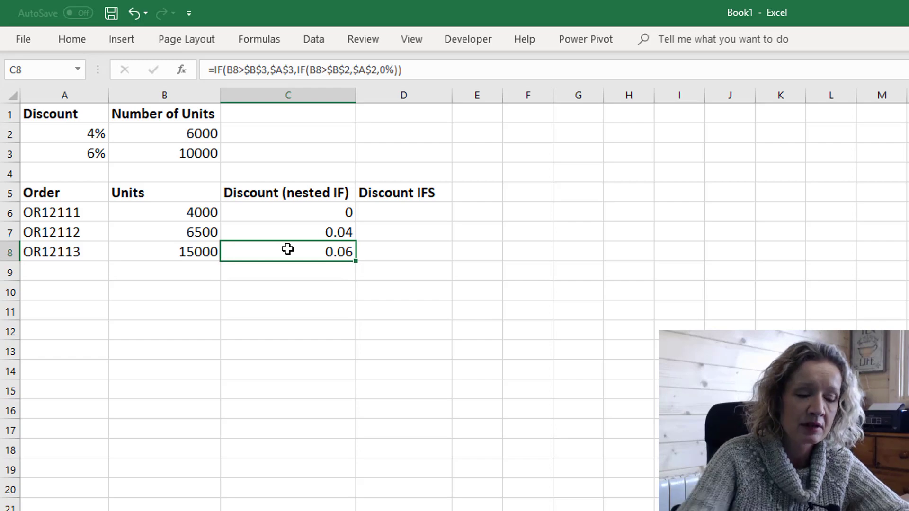
key(F2)
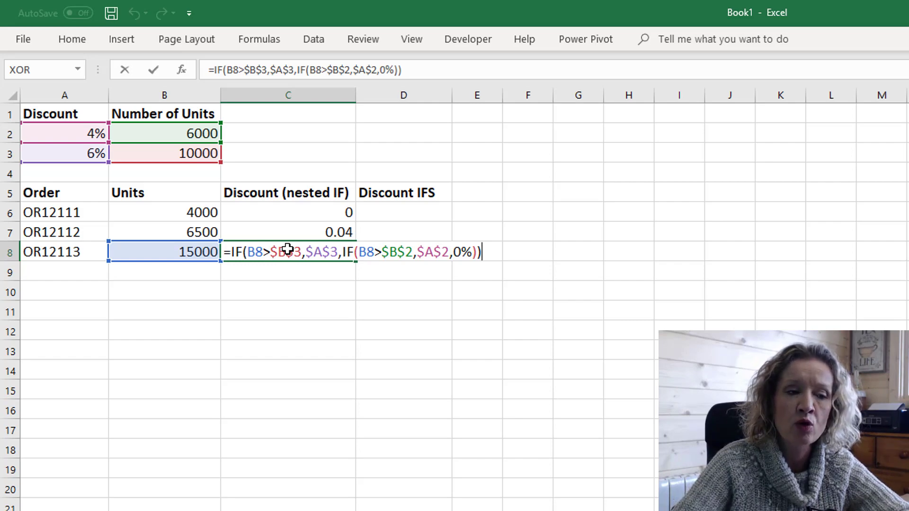
key(Return)
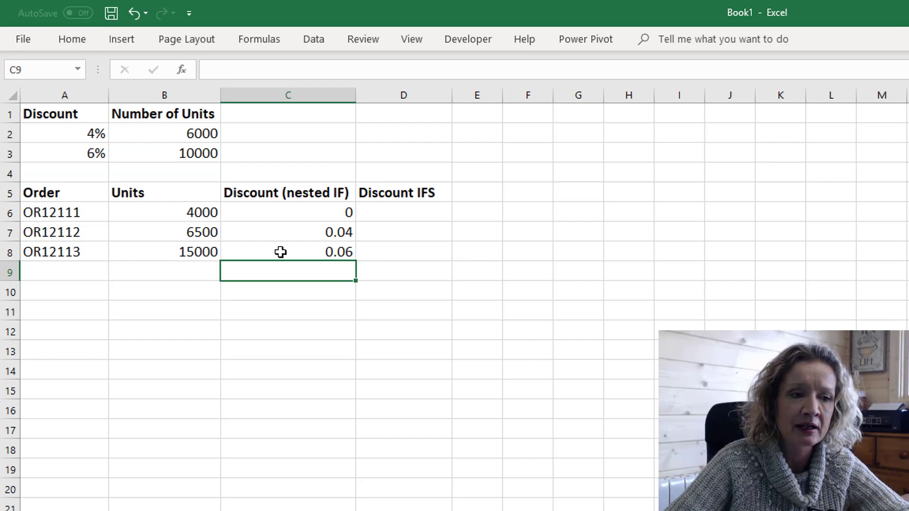
Edit C8's nested IF so the 10000-unit test comes first, then recheck it
click(287, 250)
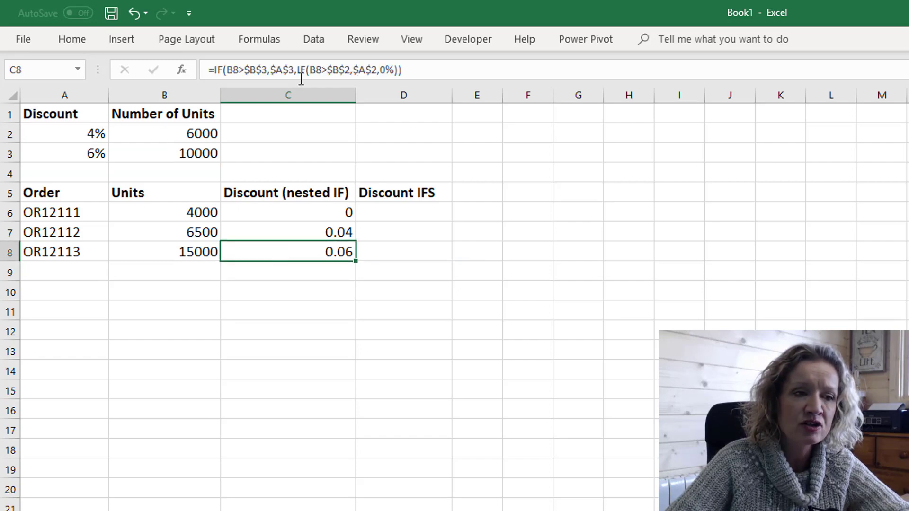
click(314, 69)
key(Return)
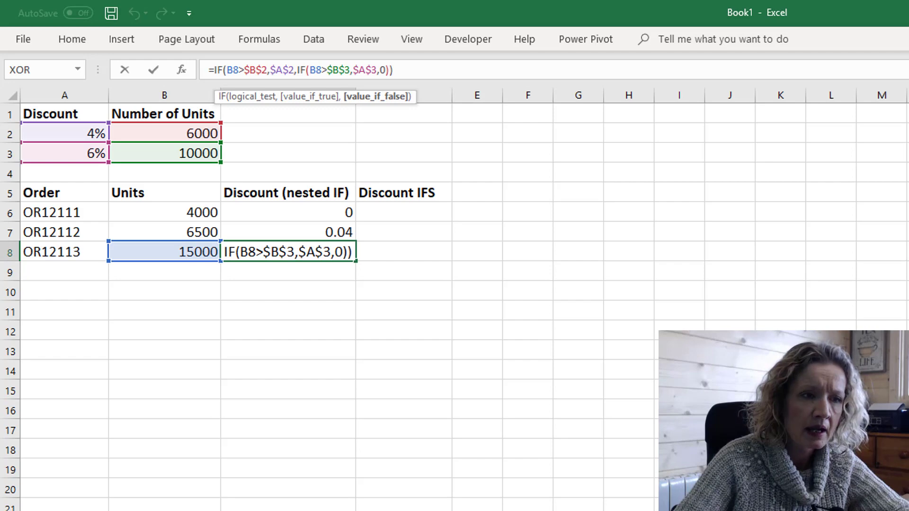
key(Return)
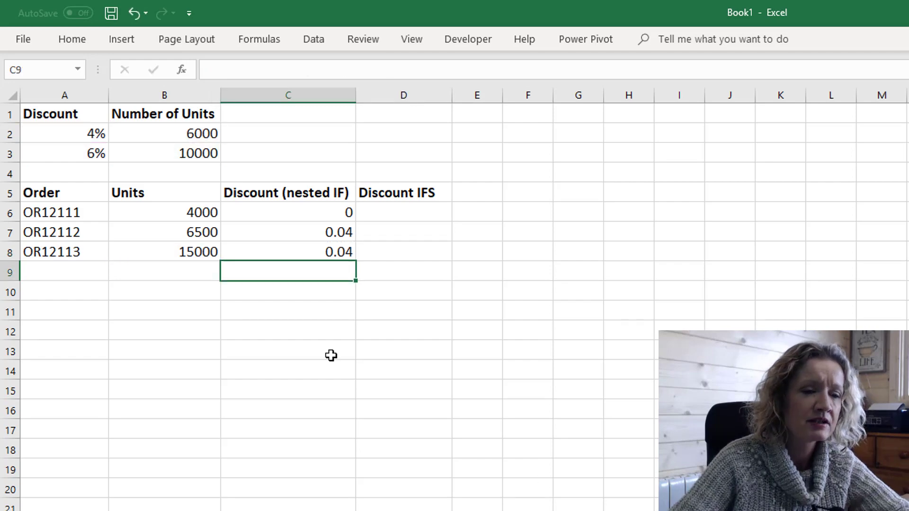
click(286, 252)
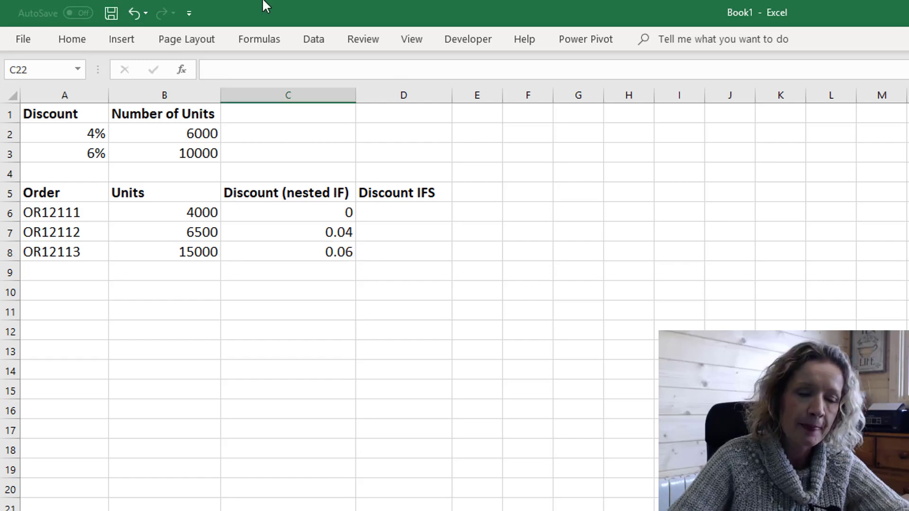
Start =IFS( in D6 by typing =ifs and accepting the autocomplete suggestion
click(395, 213)
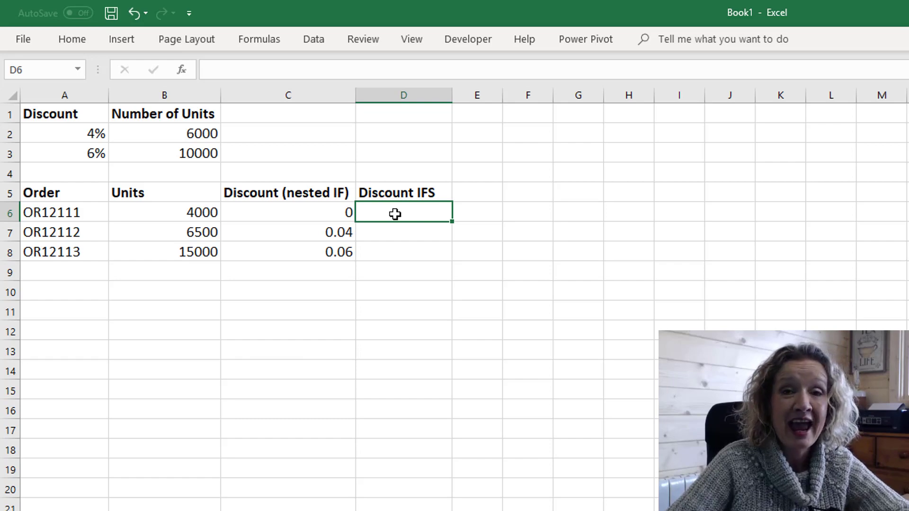
text(=ifs)
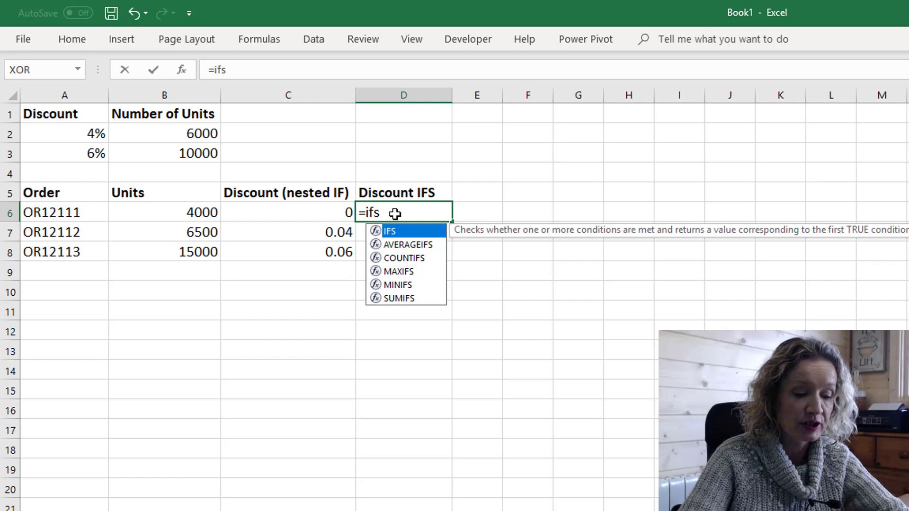
key(Tab)
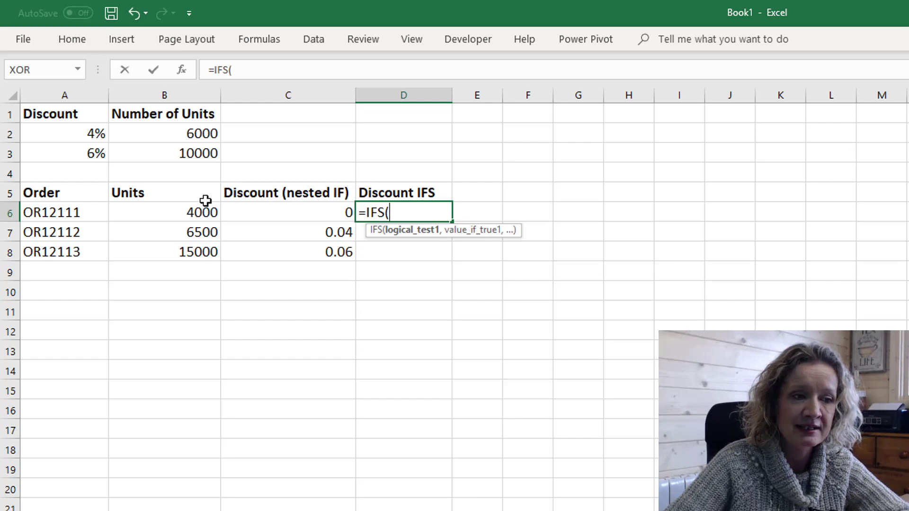
Add the IFS first condition B6>$B$3 returning $A$3
click(194, 210)
text(>)
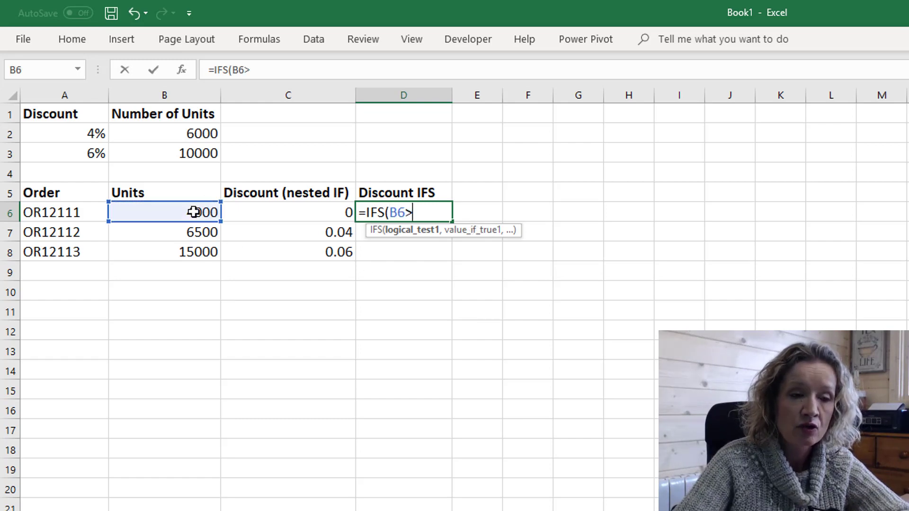
click(158, 153)
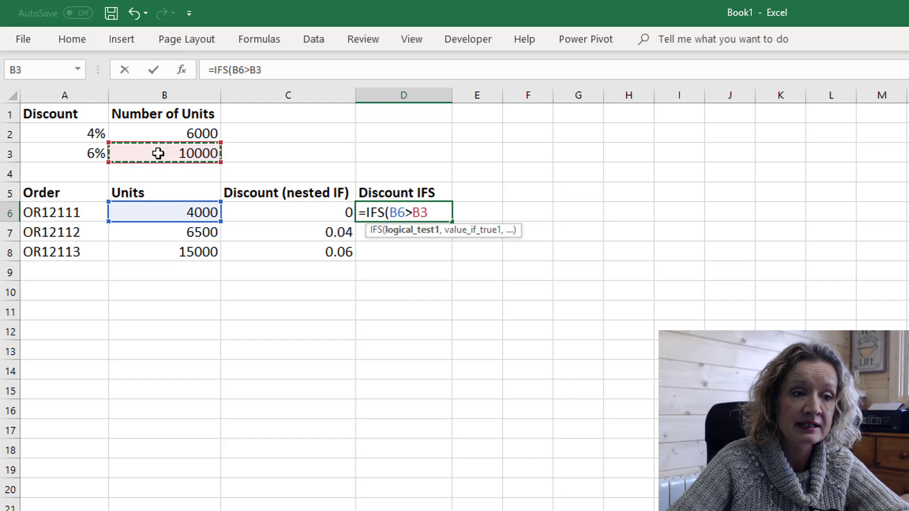
key(F4)
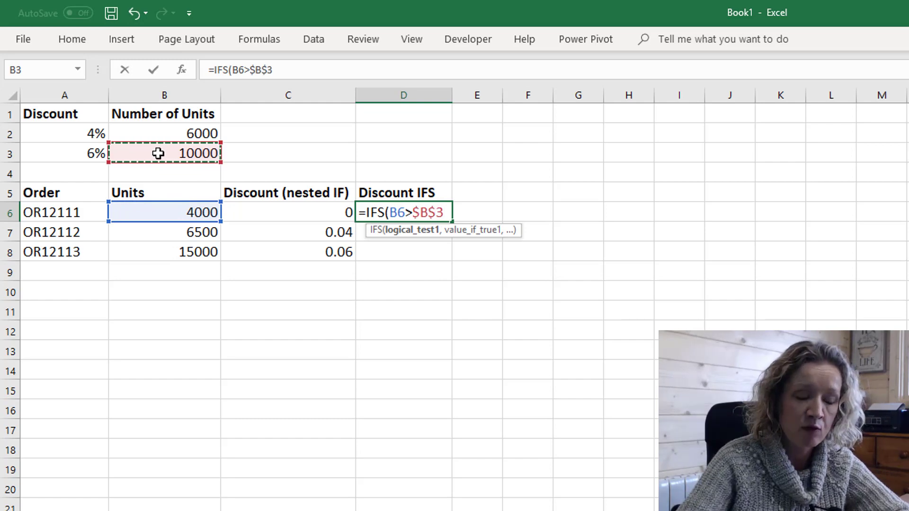
text(,)
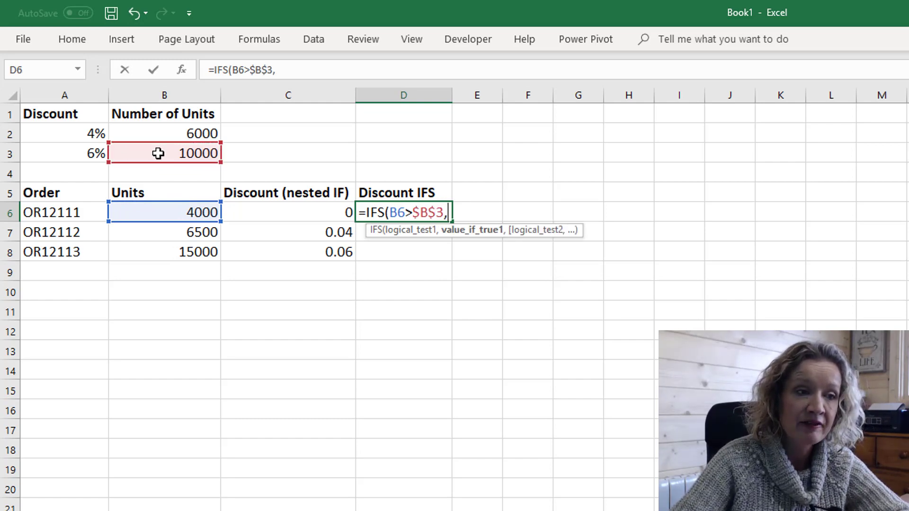
click(79, 155)
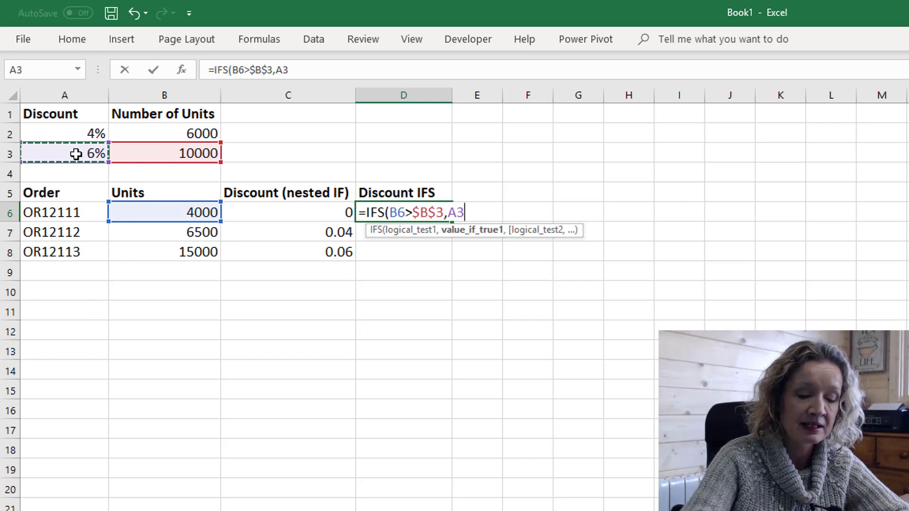
key(F4)
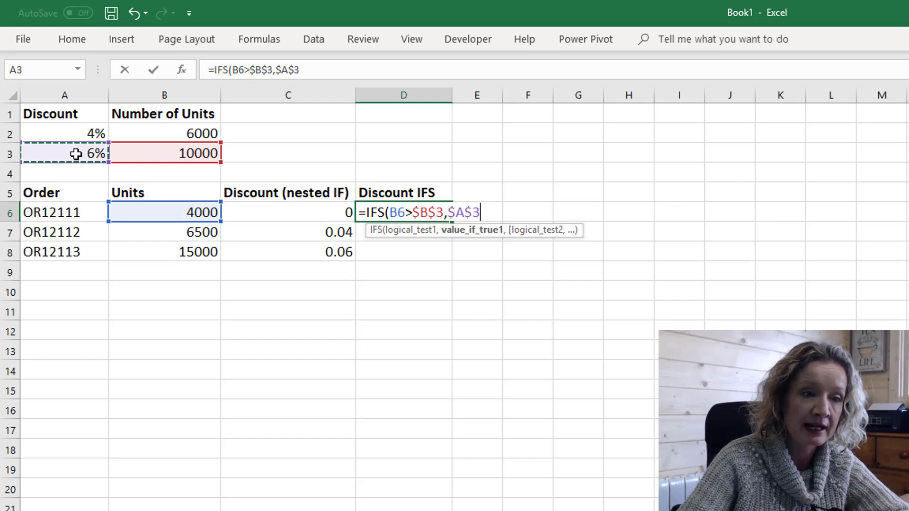
text(,)
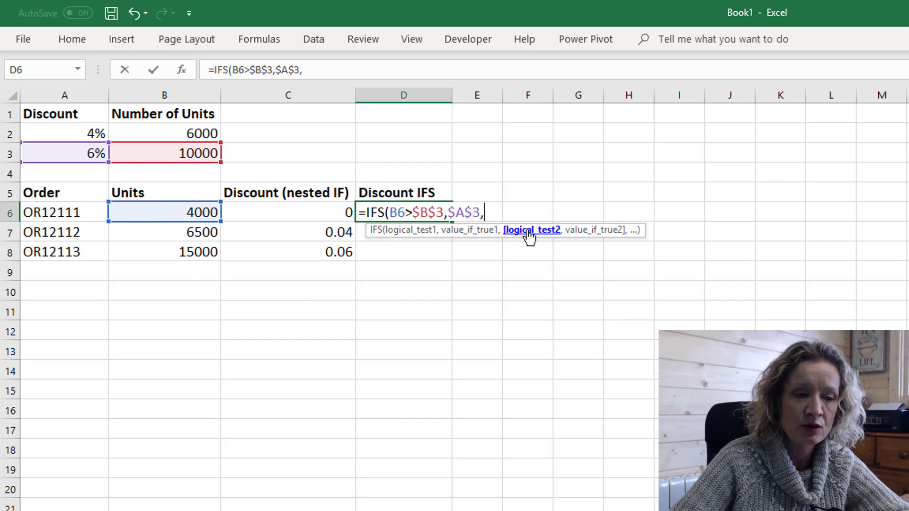
Add the second condition B6>$B$2 returning $A$2
click(147, 211)
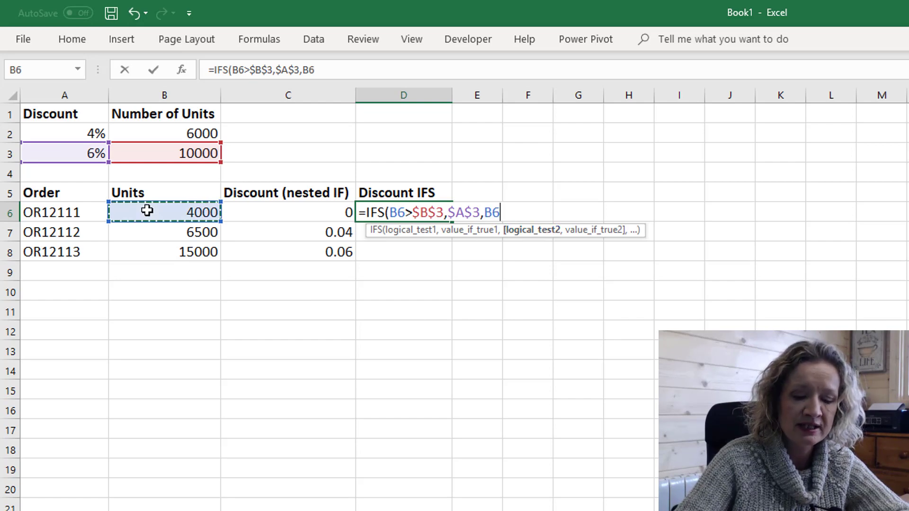
text(>)
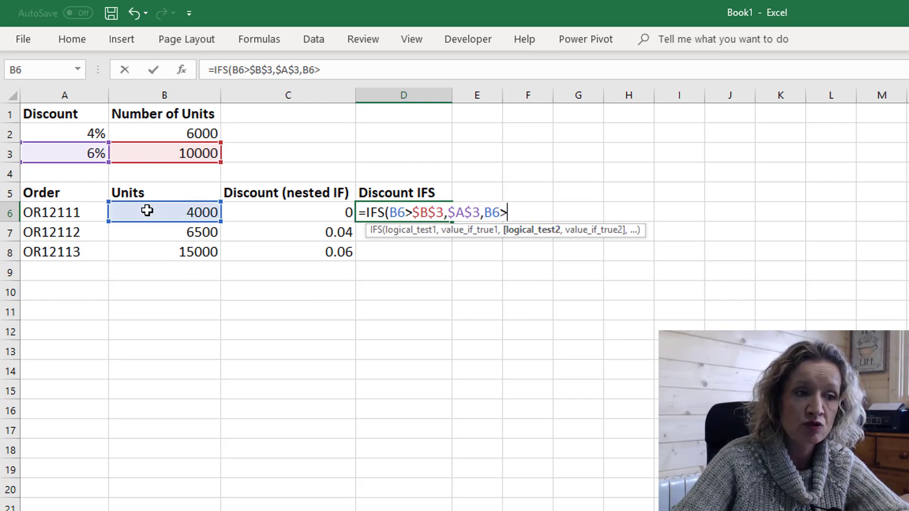
click(154, 129)
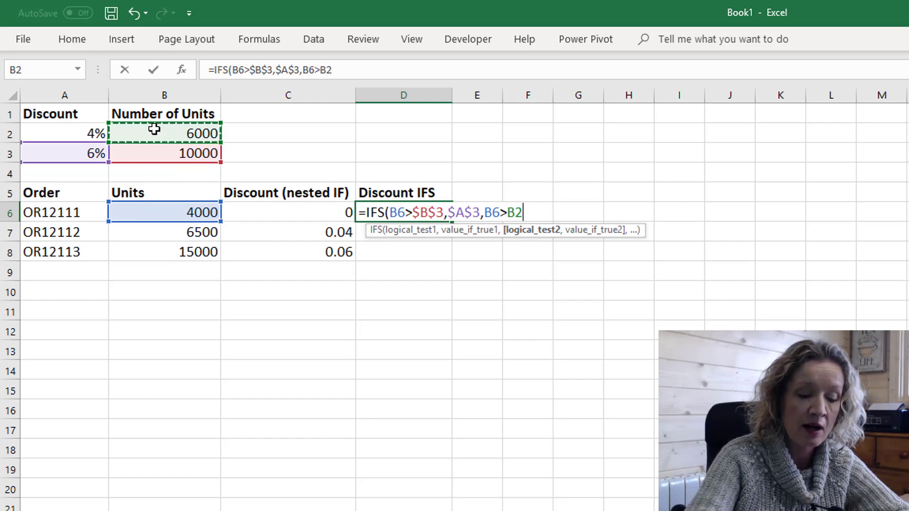
key(F4)
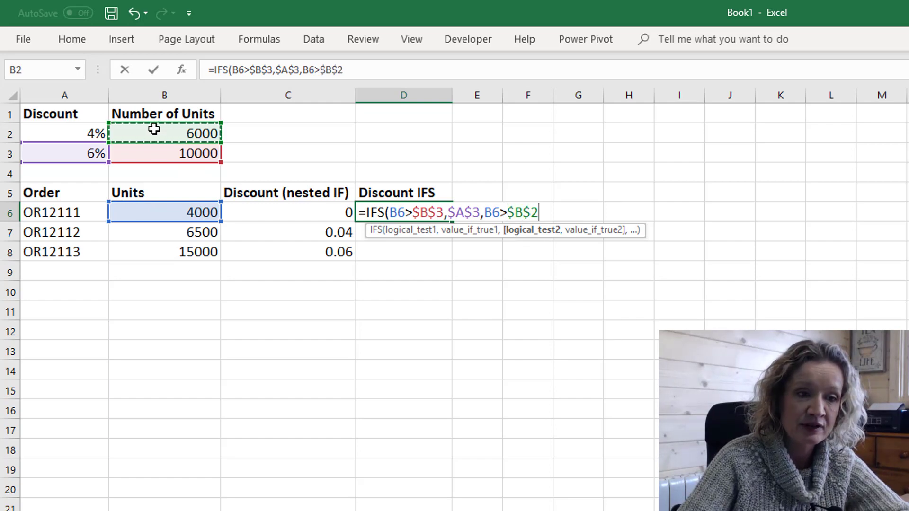
text(,)
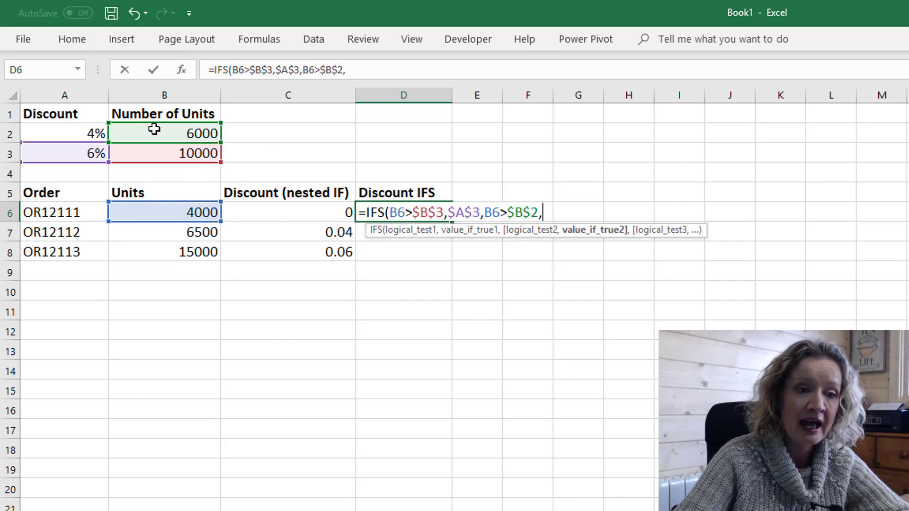
click(82, 132)
key(F4)
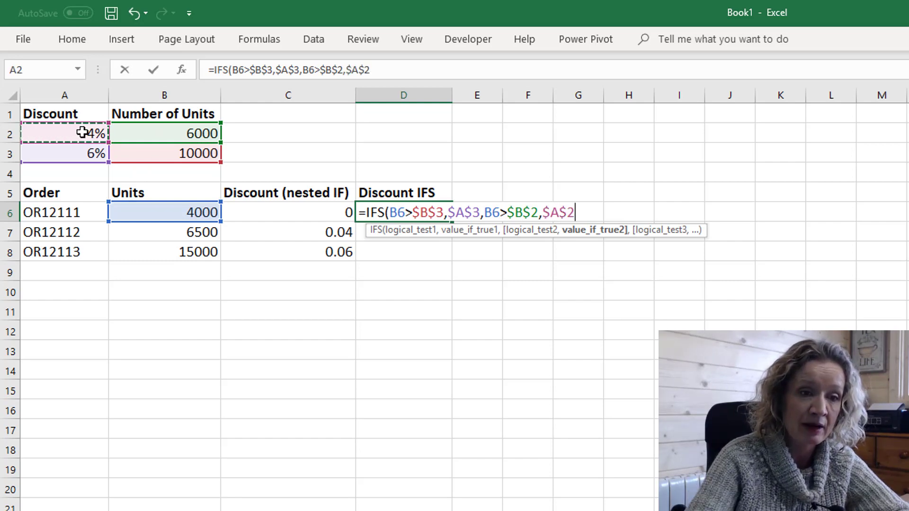
text(,)
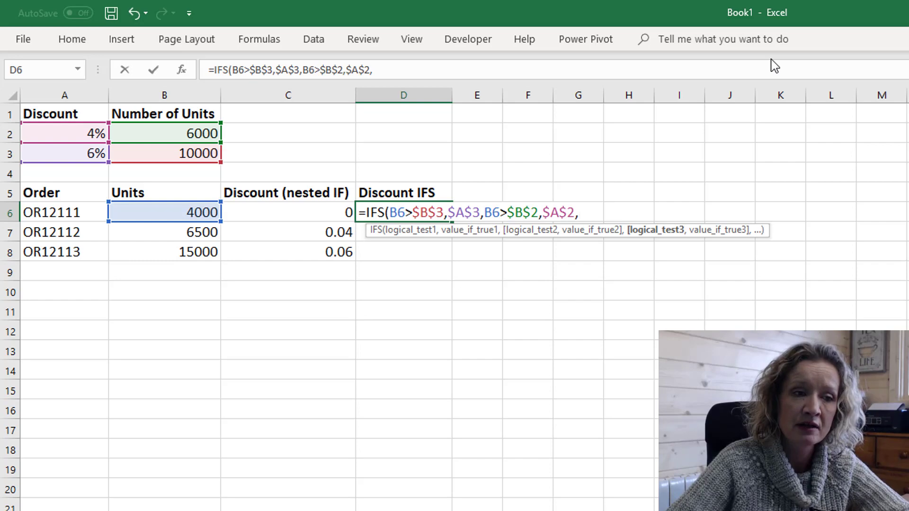
Add the final condition B6<=B2 returning 0 and close the bracket
click(205, 208)
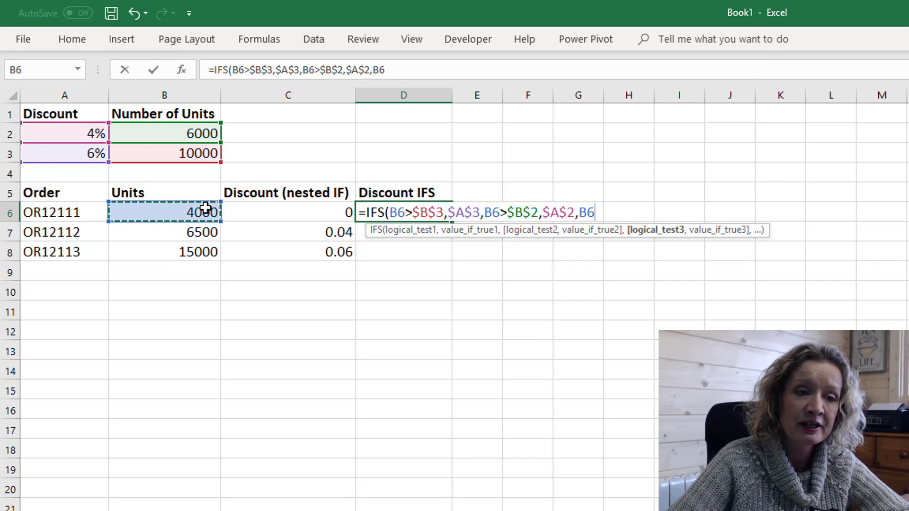
text(<=)
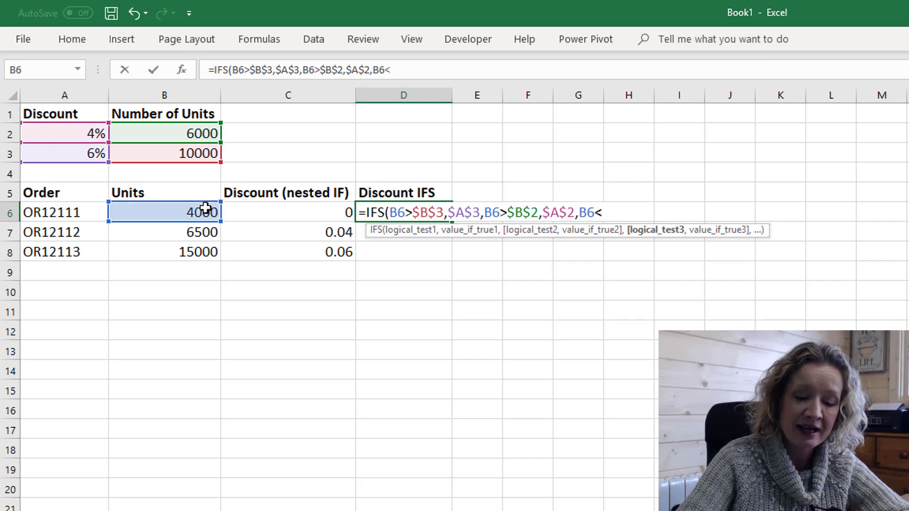
click(190, 130)
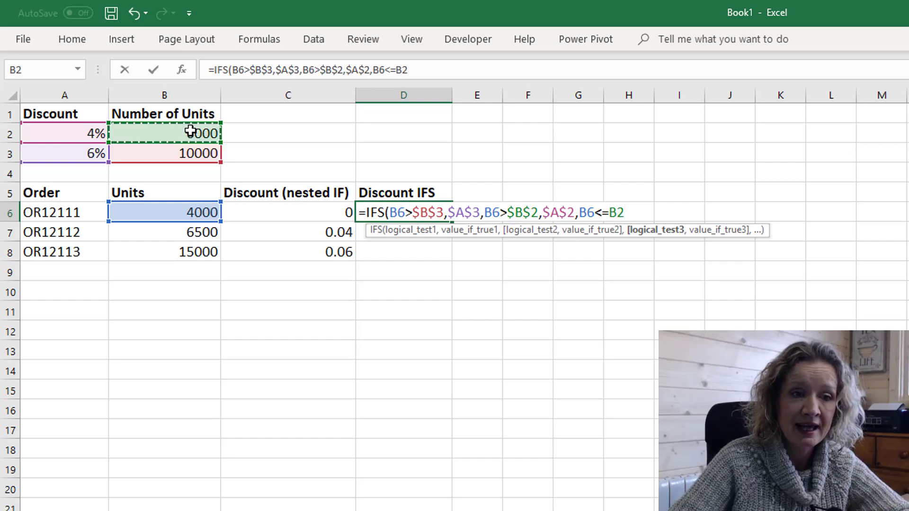
text(,0))
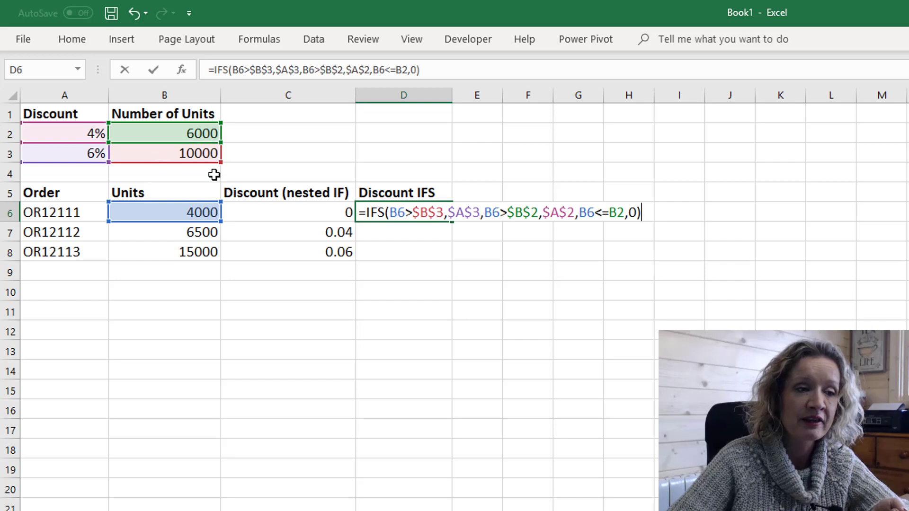
Commit the IFS formula, fill it down to D8, and verify D8's references
key(Return)
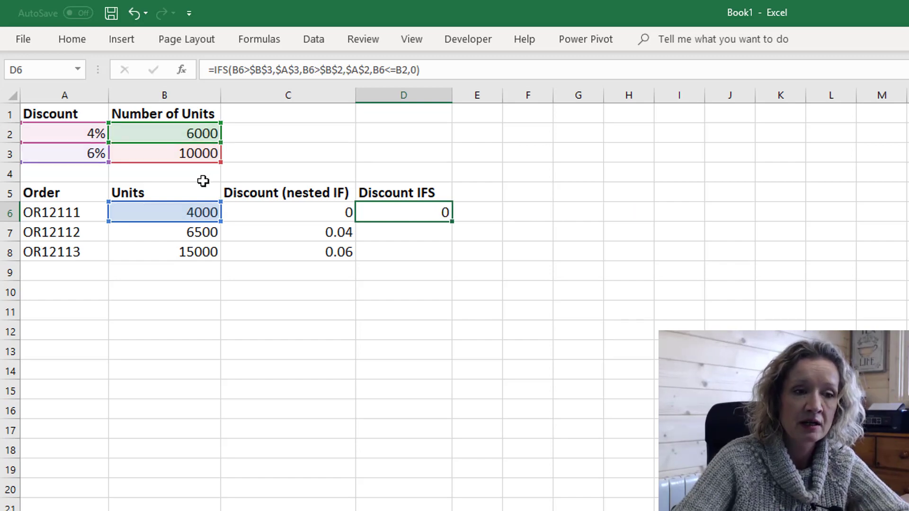
click(417, 212)
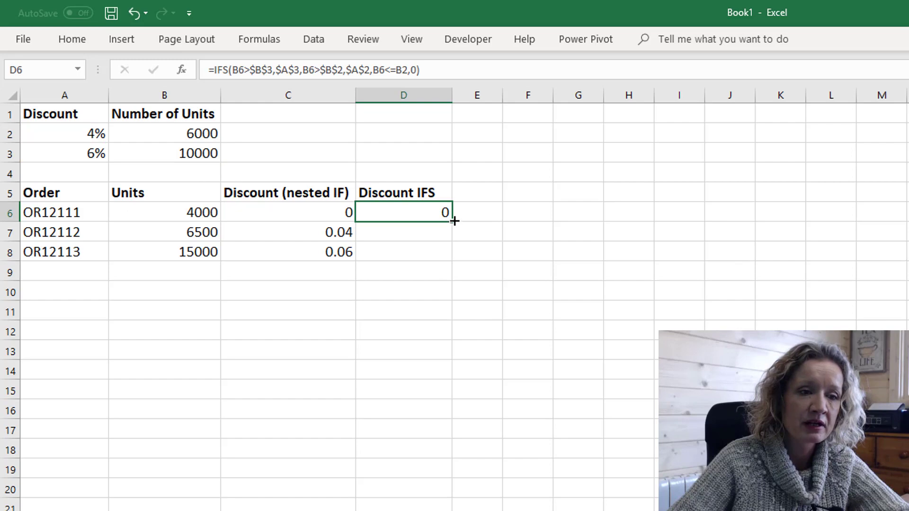
drag(452, 221, 446, 269)
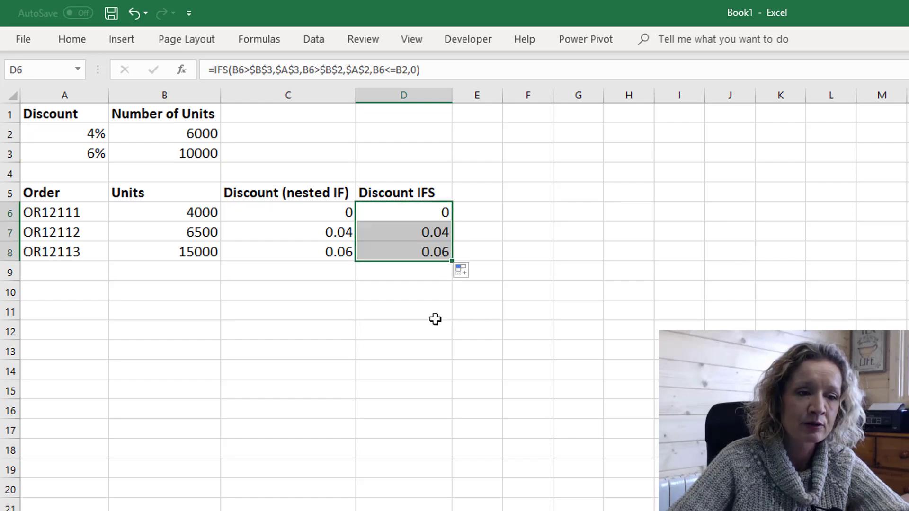
double_click(416, 252)
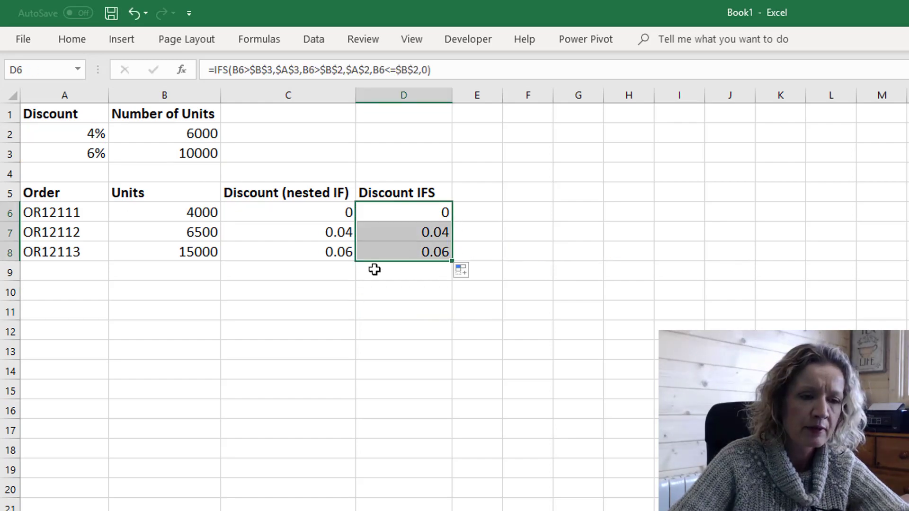
click(396, 251)
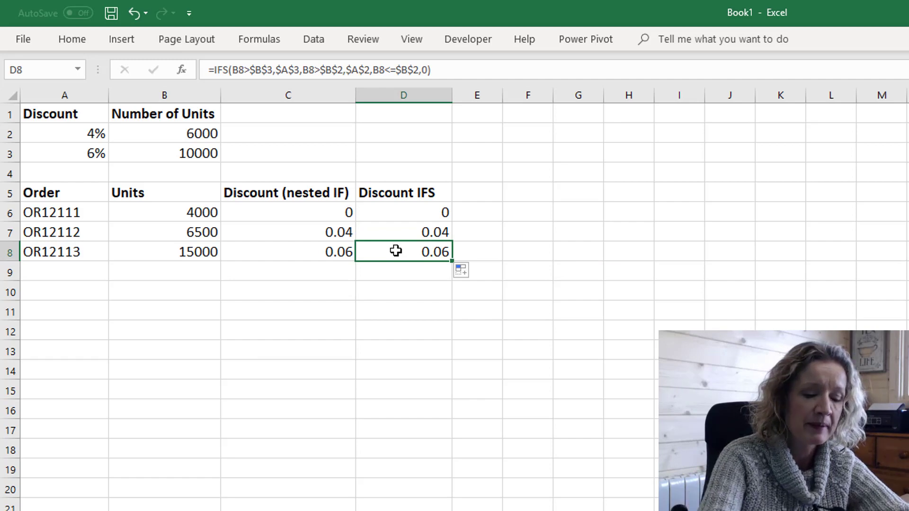
double_click(396, 251)
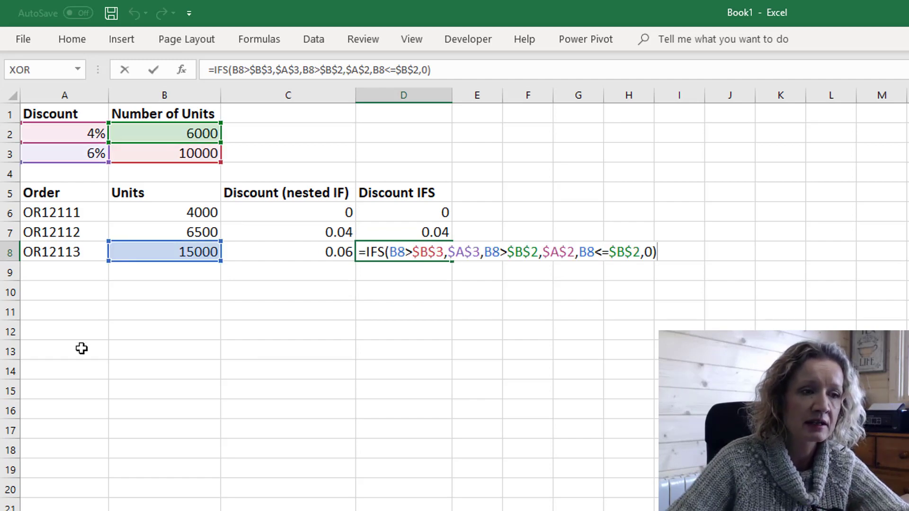